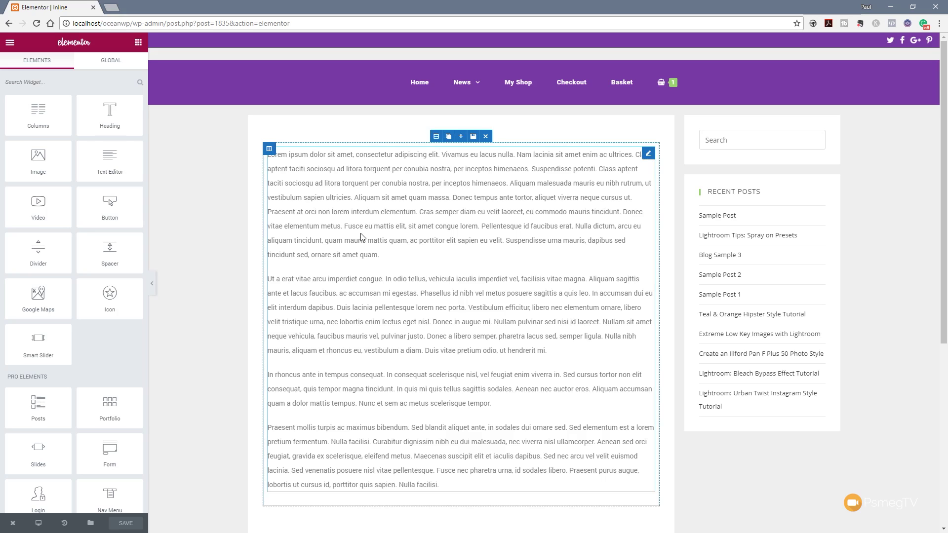
Step: Open the Text Editor widget's settings, widen the panel, enlarge the editor box, and click into the page text
{"action": "left_click", "coordinate": [650, 154]}
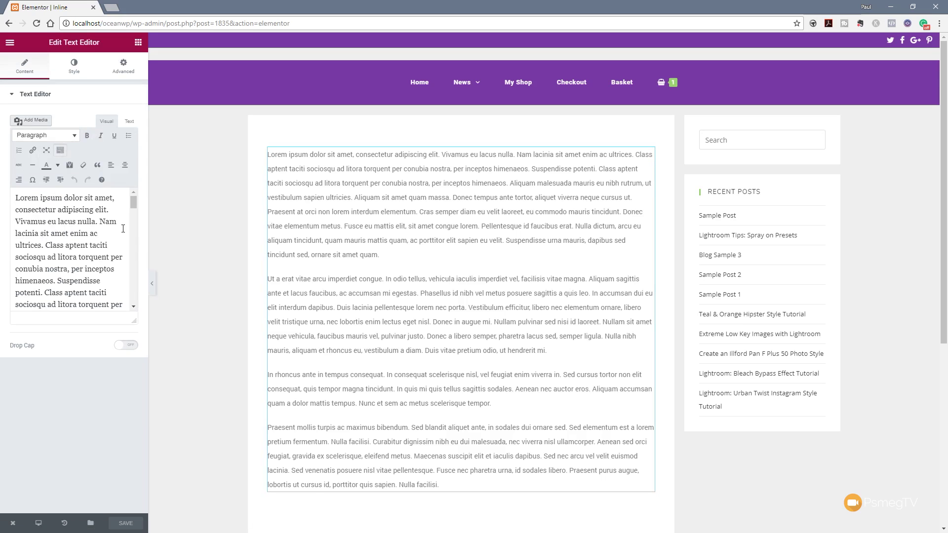
{"action": "left_click_drag", "start_coordinate": [148, 234], "coordinate": [221, 232]}
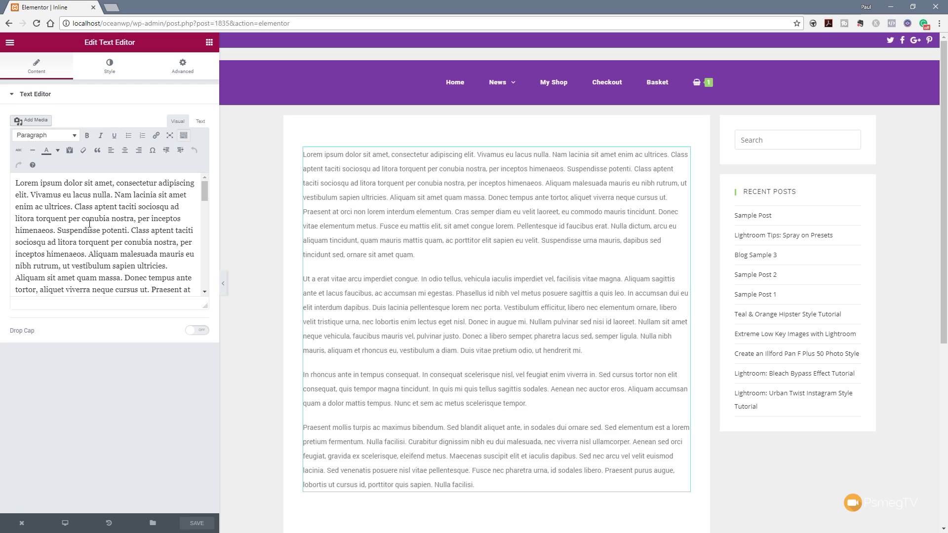
{"action": "left_click_drag", "start_coordinate": [205, 306], "coordinate": [205, 422]}
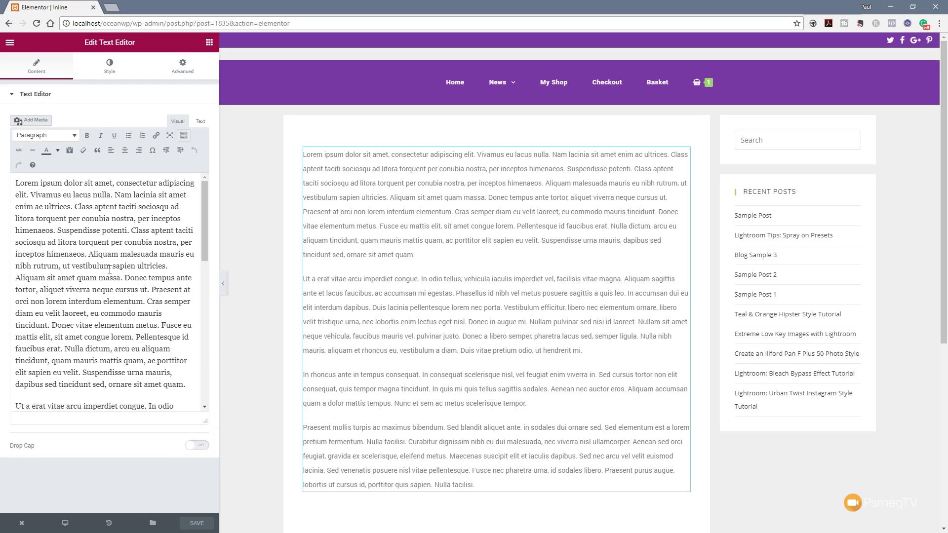
{"action": "left_click", "coordinate": [110, 269]}
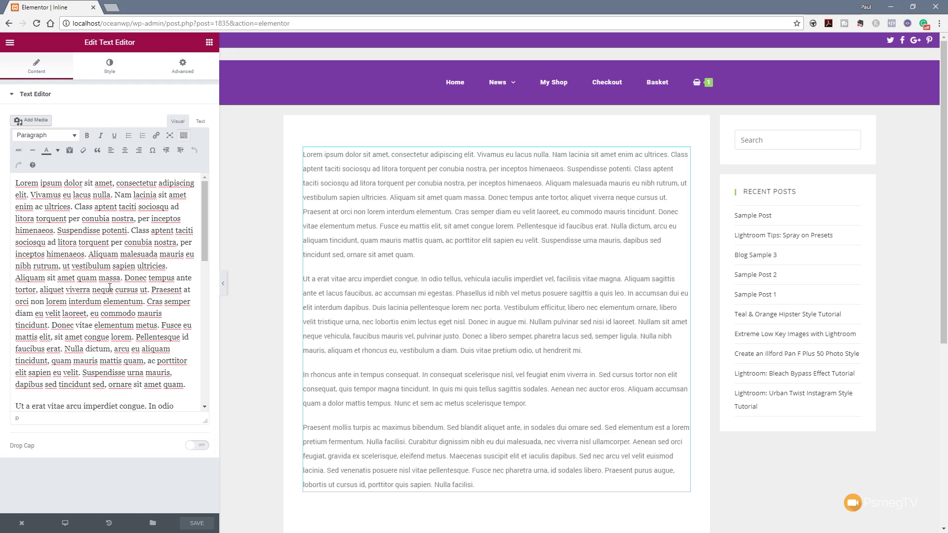
{"action": "left_click", "coordinate": [416, 254]}
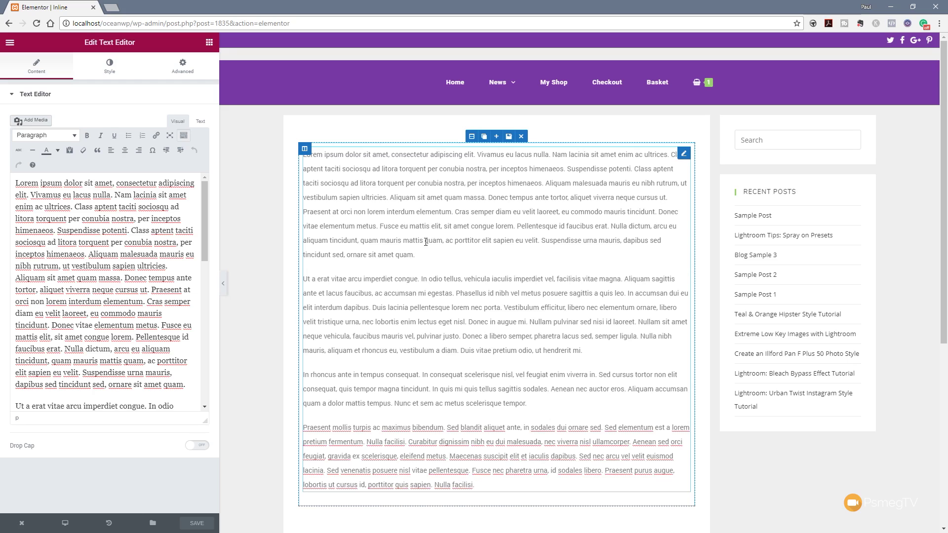
Step: Insert a new line 'Heading Here' after the first paragraph ('amet quam.') and format it as H2
{"action": "left_click", "coordinate": [424, 255]}
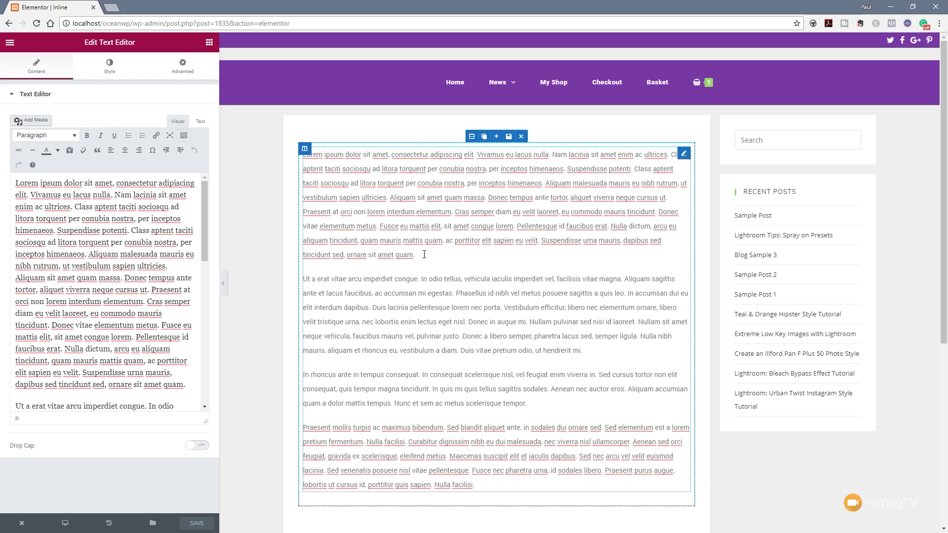
{"action": "key", "text": "Return"}
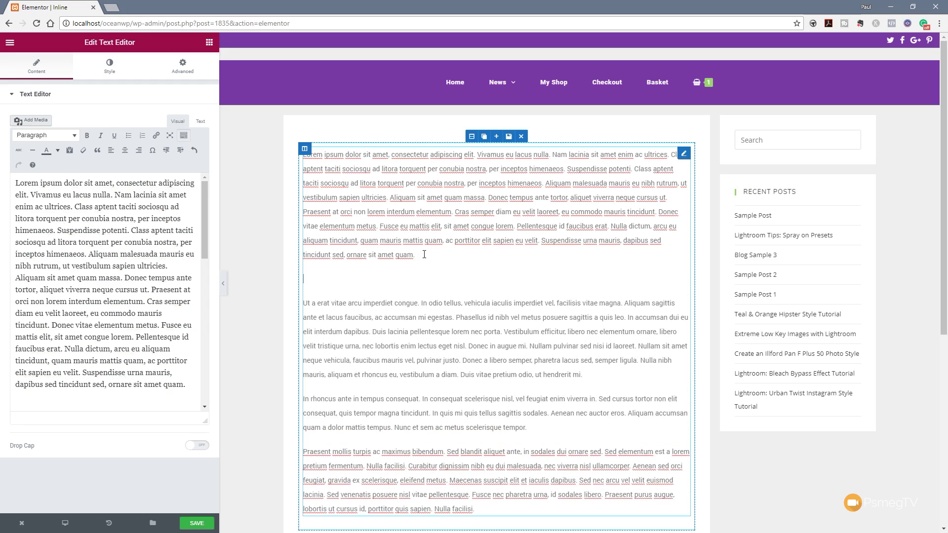
{"action": "type", "text": "Heading Here"}
{"action": "left_click_drag", "start_coordinate": [349, 278], "coordinate": [302, 280]}
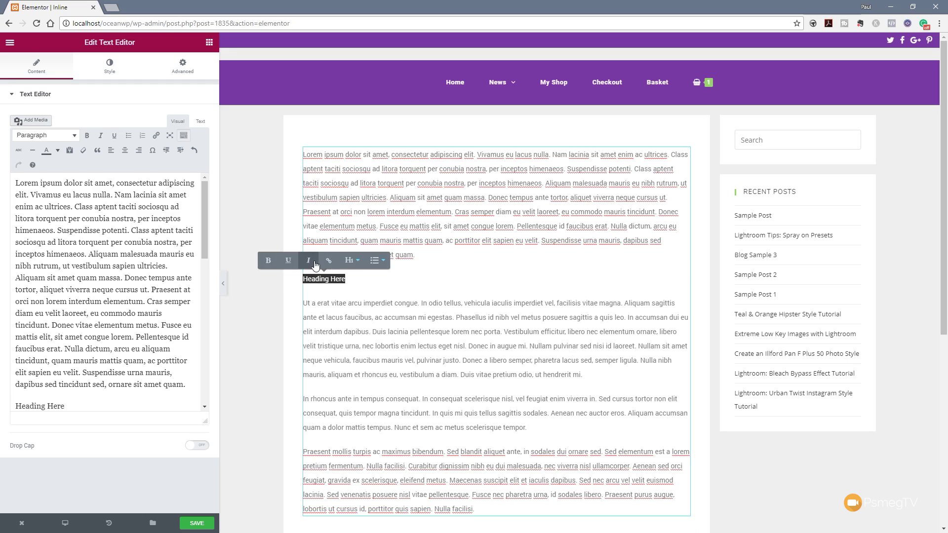
{"action": "left_click", "coordinate": [356, 264]}
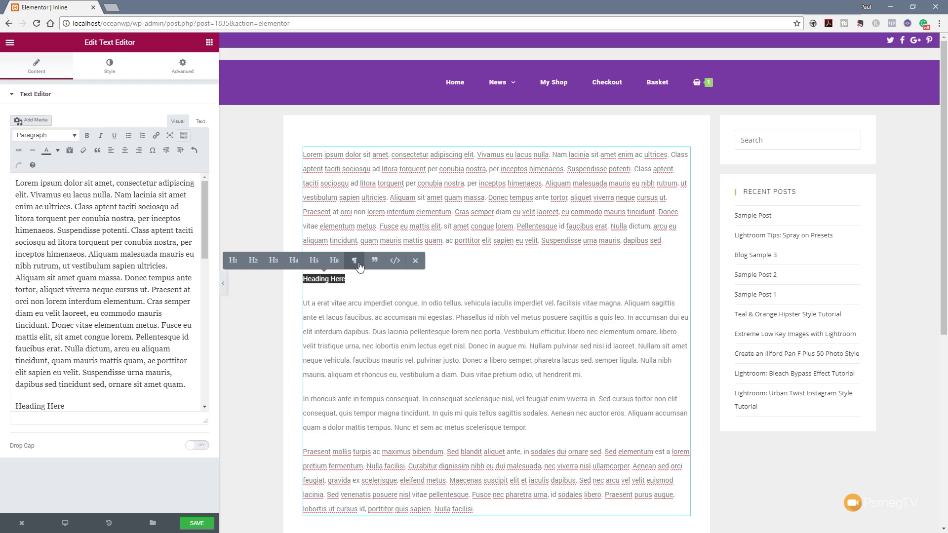
{"action": "left_click", "coordinate": [418, 263]}
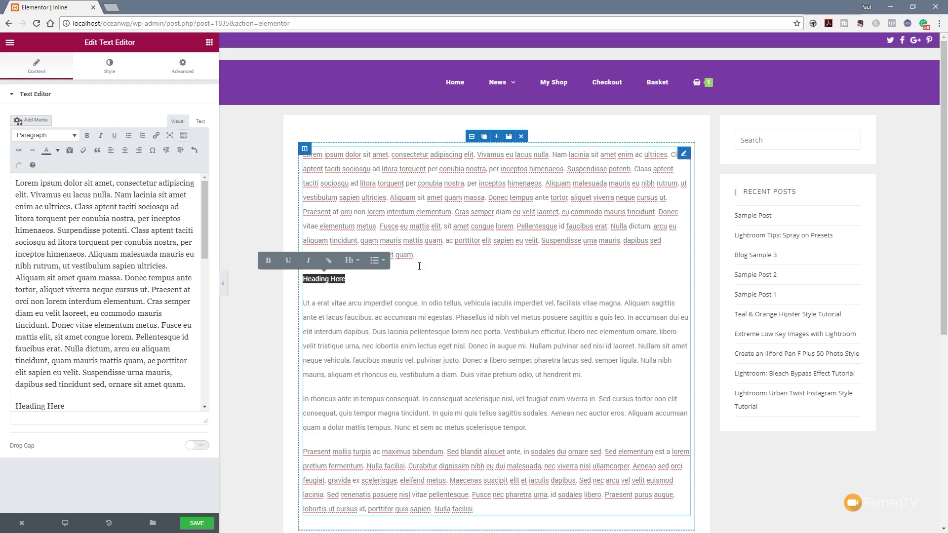
{"action": "left_click", "coordinate": [353, 263]}
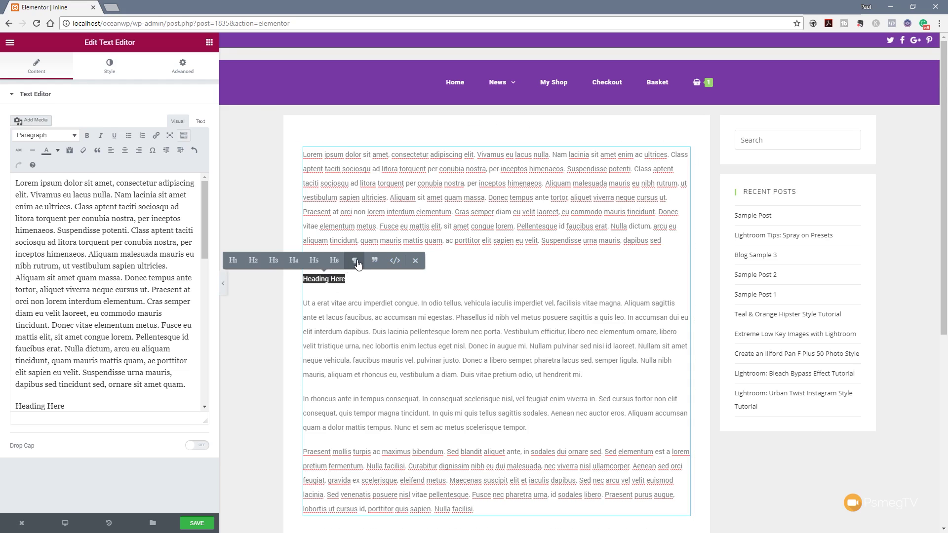
{"action": "left_click", "coordinate": [254, 260]}
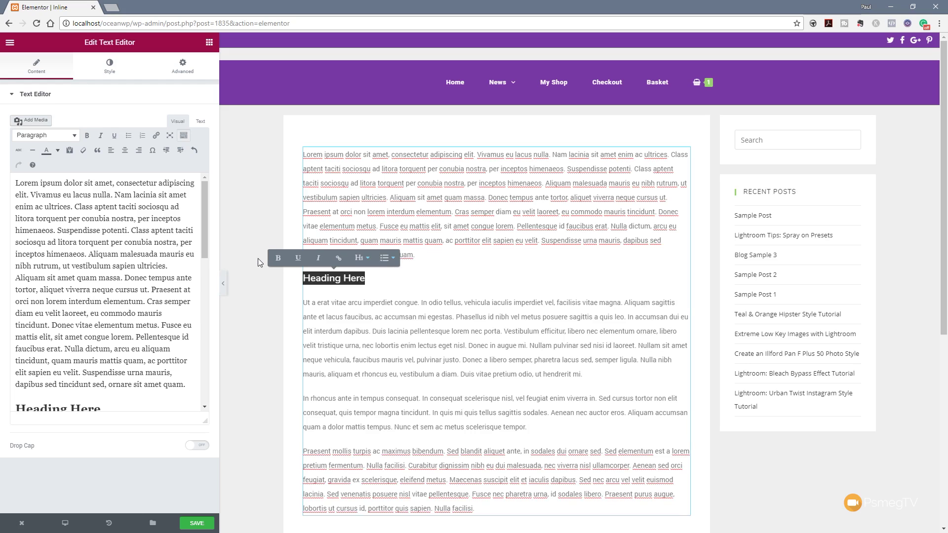
{"action": "left_click", "coordinate": [374, 282]}
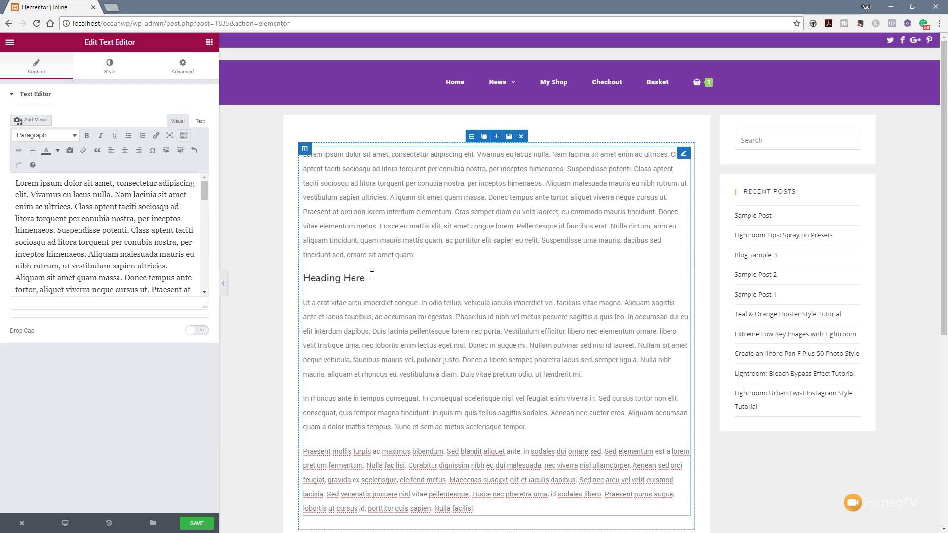
Step: Add a 'List item' line below the heading and make it a bulleted (unordered) list entry
{"action": "key", "text": "Return"}
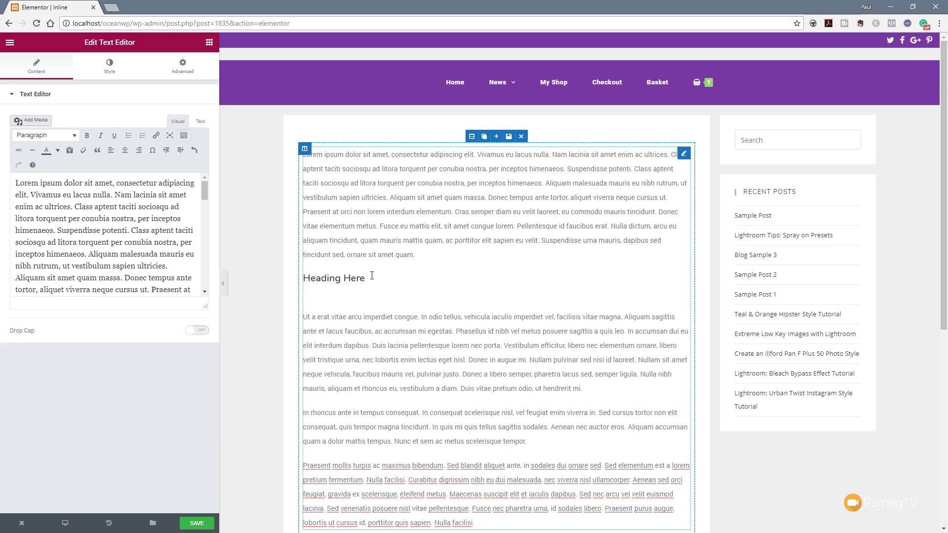
{"action": "type", "text": "List item"}
{"action": "left_click_drag", "start_coordinate": [330, 303], "coordinate": [303, 303]}
{"action": "key", "text": "ctrl+c"}
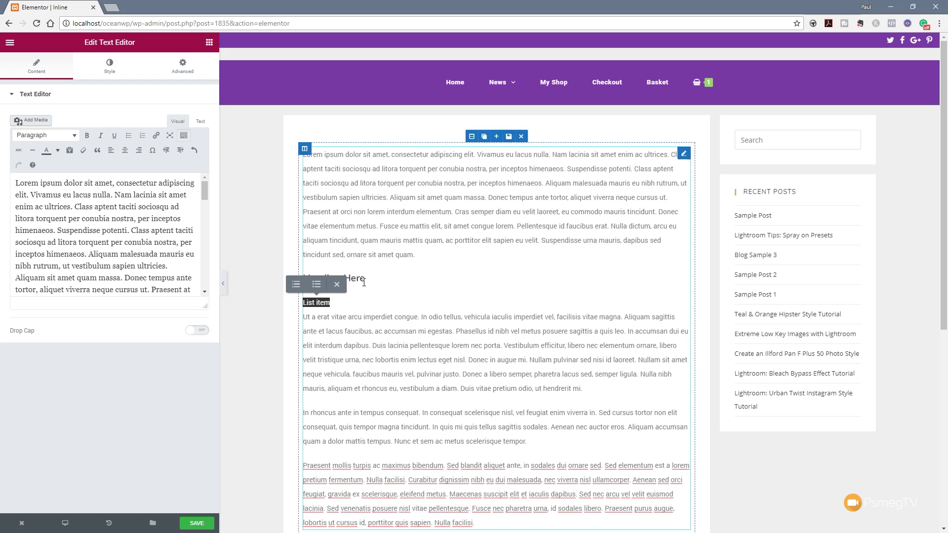
{"action": "left_click", "coordinate": [364, 285]}
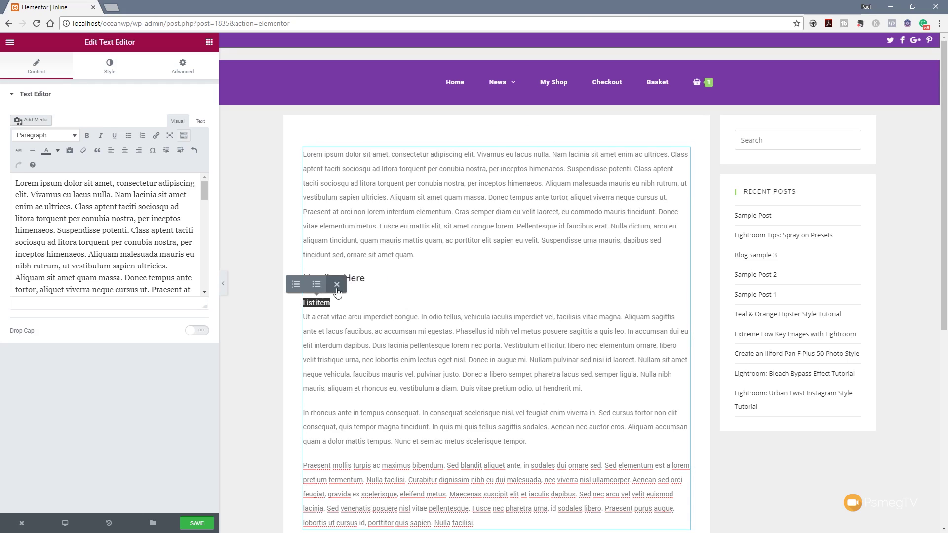
{"action": "left_click", "coordinate": [304, 288]}
Step: Add three more 'List item' bullets for four in total, removing the extra empty bullet
{"action": "left_click", "coordinate": [351, 304]}
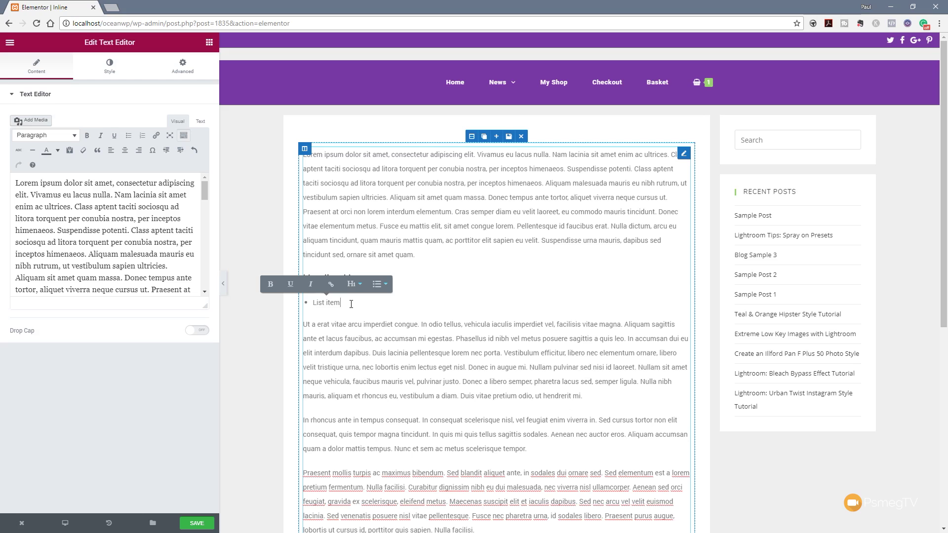
{"action": "key", "text": "Return"}
{"action": "key", "text": "ctrl+v"}
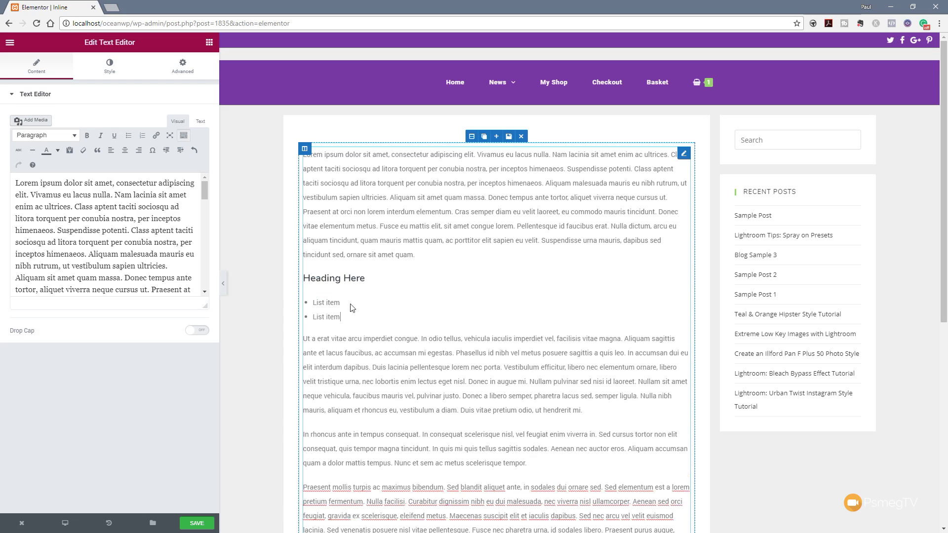
{"action": "key", "text": "Return"}
{"action": "key", "text": "ctrl+v"}
{"action": "key", "text": "Return"}
{"action": "key", "text": "ctrl+v"}
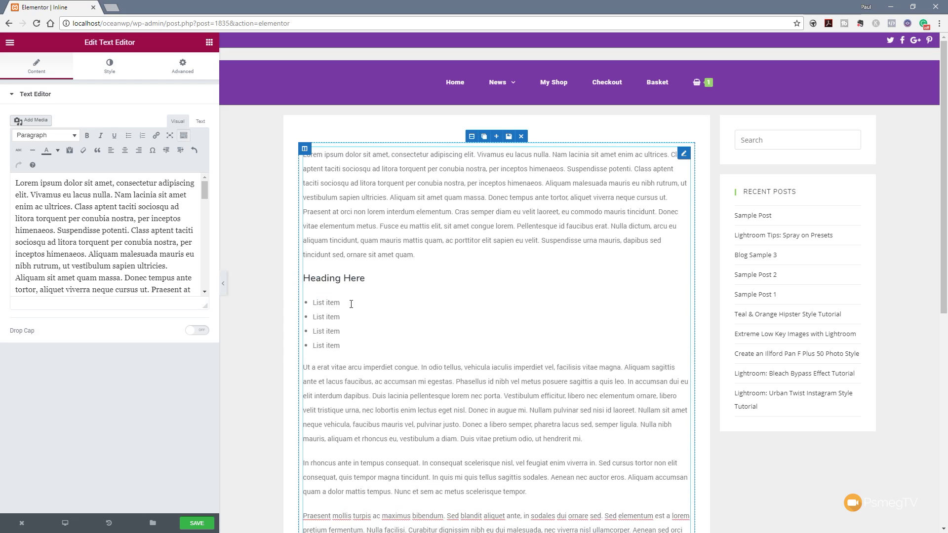
{"action": "key", "text": "Return"}
{"action": "key", "text": "BackSpace"}
{"action": "left_click", "coordinate": [452, 212]}
Step: Select 'lorem interdum elementum' in the first paragraph and give it the link '#'
{"action": "left_click_drag", "start_coordinate": [452, 212], "coordinate": [368, 211]}
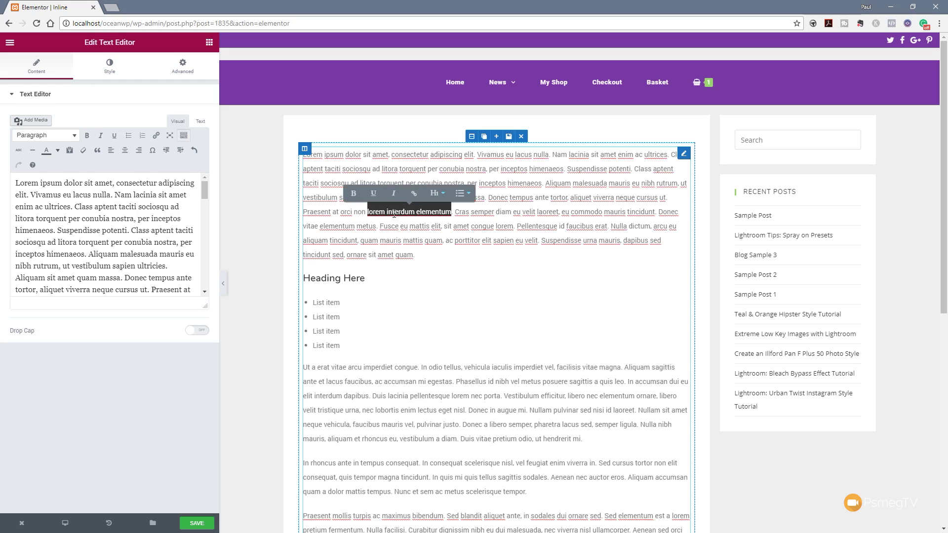
{"action": "left_click", "coordinate": [418, 196]}
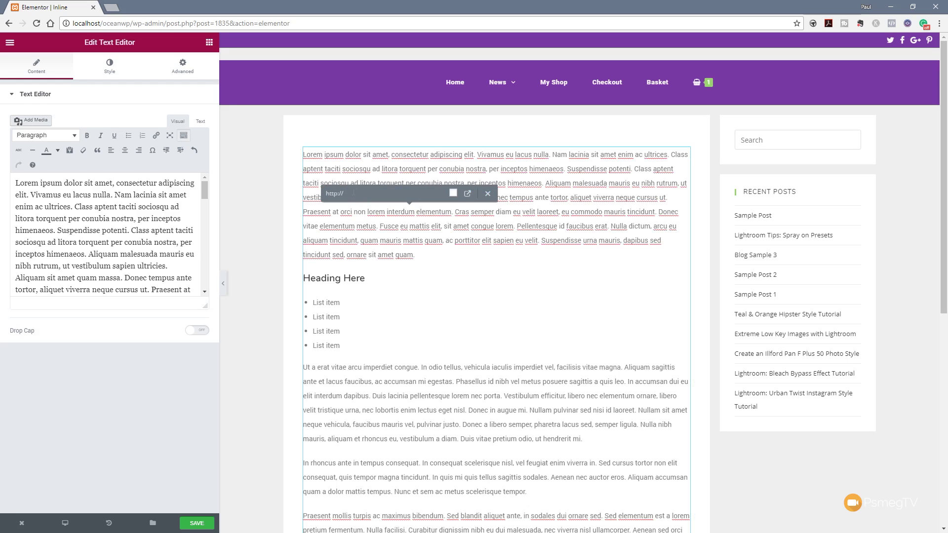
{"action": "type", "text": "#"}
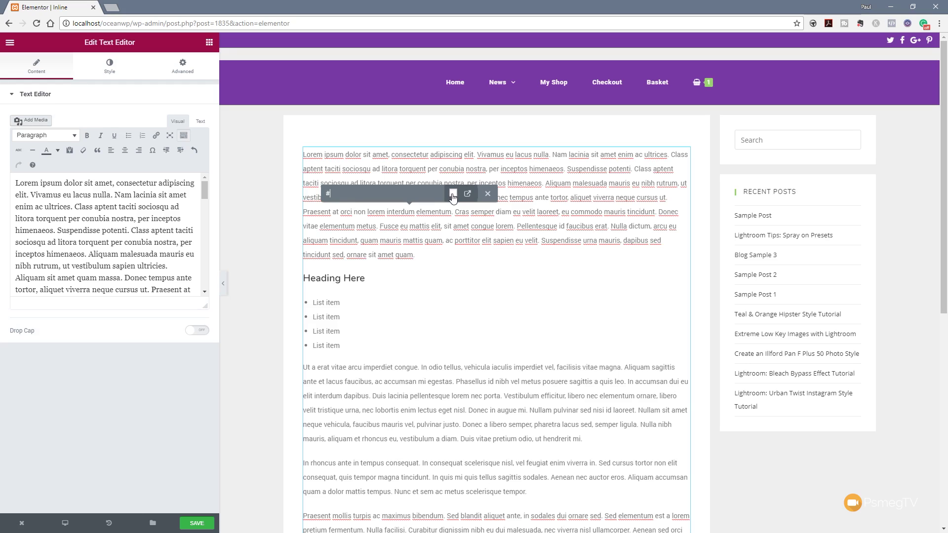
{"action": "key", "text": "Return"}
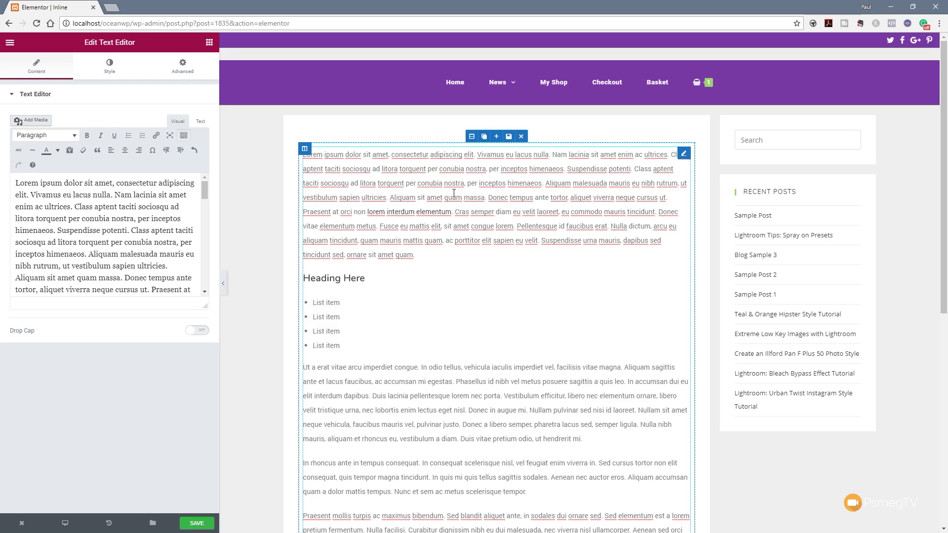